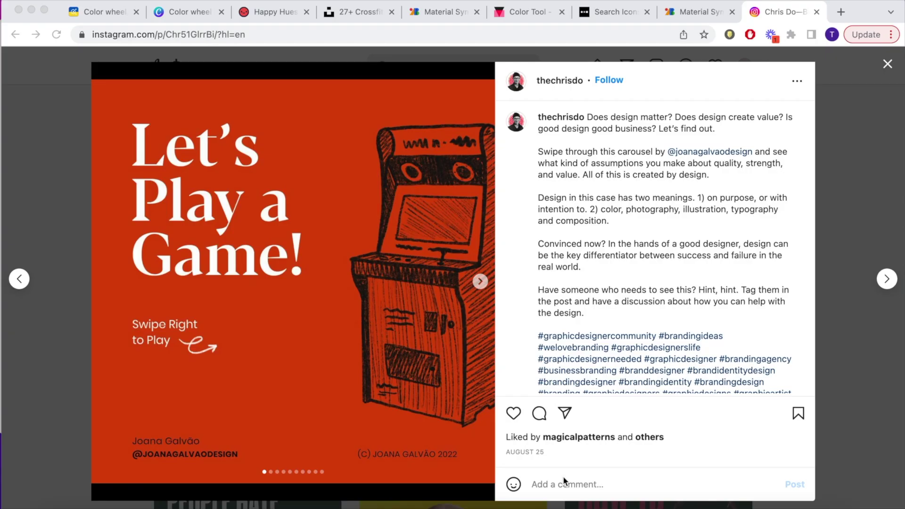
Step: Page the Instagram carousel past the shampoo, coffee and cookie comparisons to the assumptions slide
{"action": "left_click", "coordinate": [480, 281]}
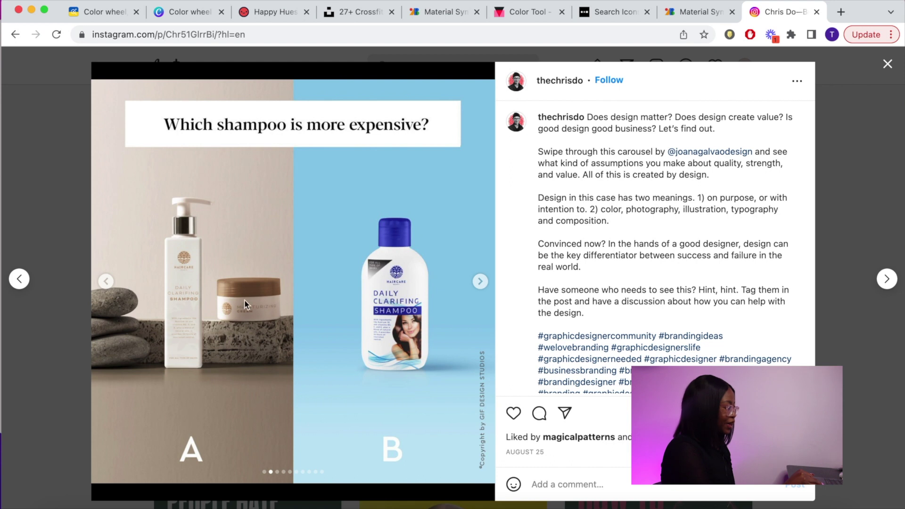
{"action": "left_click", "coordinate": [480, 282]}
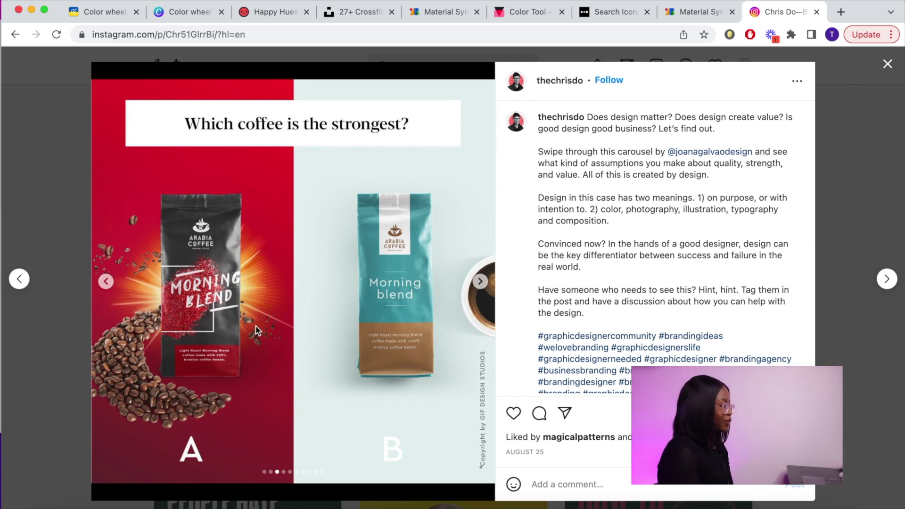
{"action": "left_click", "coordinate": [480, 282]}
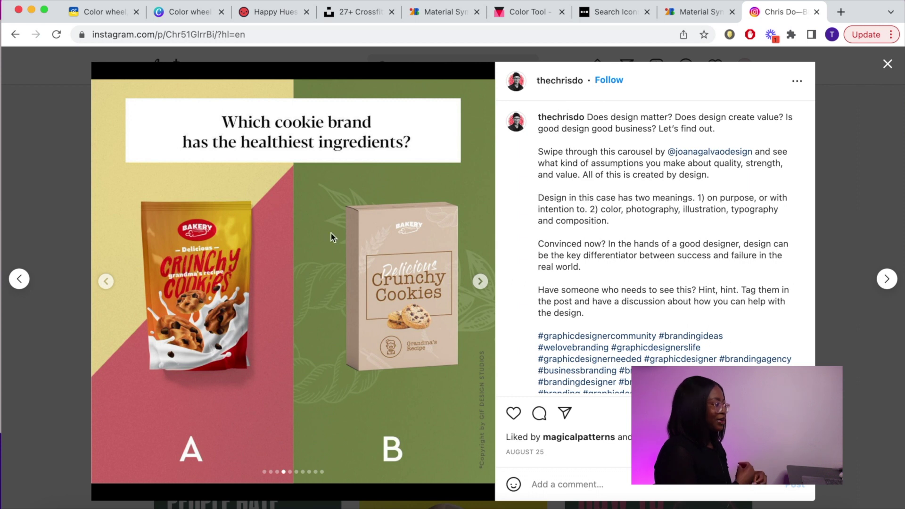
{"action": "left_click", "coordinate": [479, 282]}
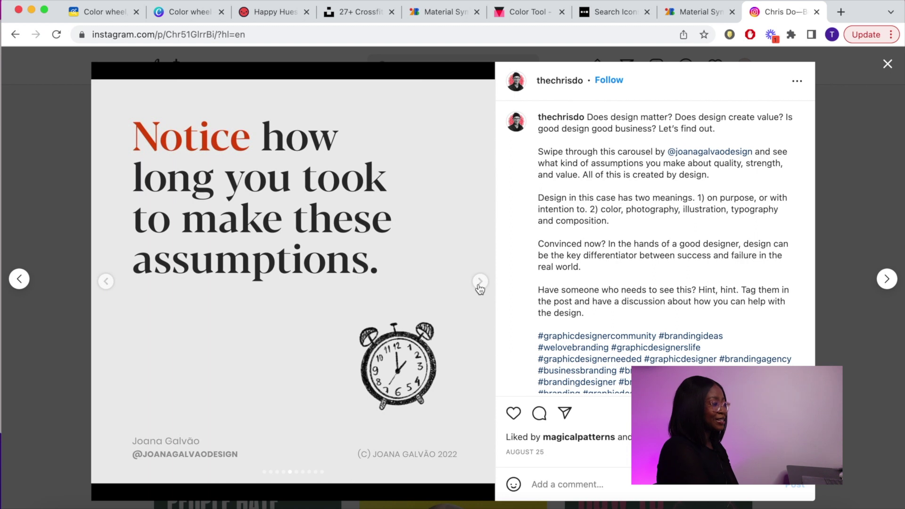
Step: Advance through the same-logo and same-copy slides to the first-impression slide
{"action": "left_click", "coordinate": [480, 282]}
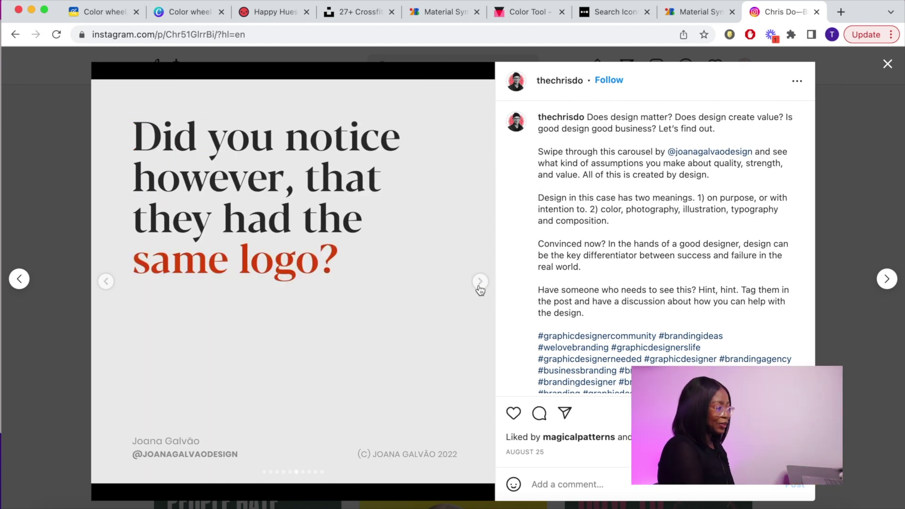
{"action": "left_click", "coordinate": [479, 282]}
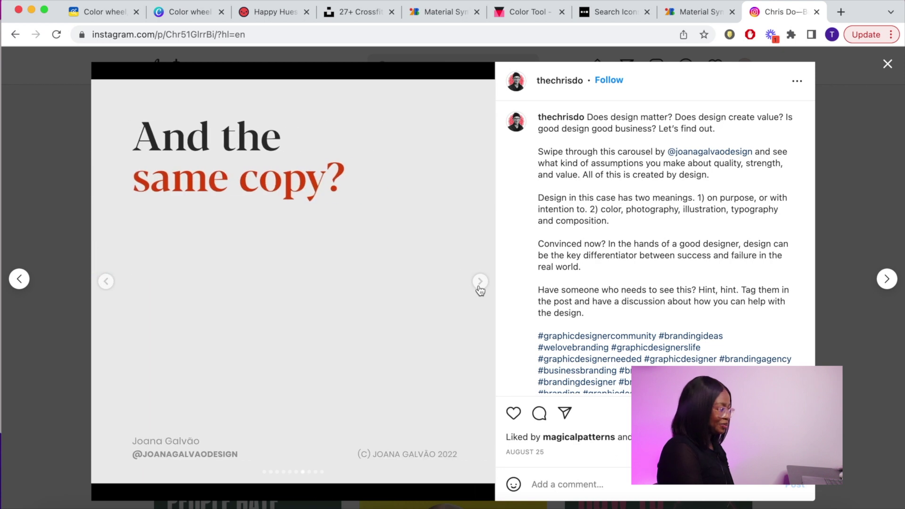
{"action": "left_click", "coordinate": [479, 282]}
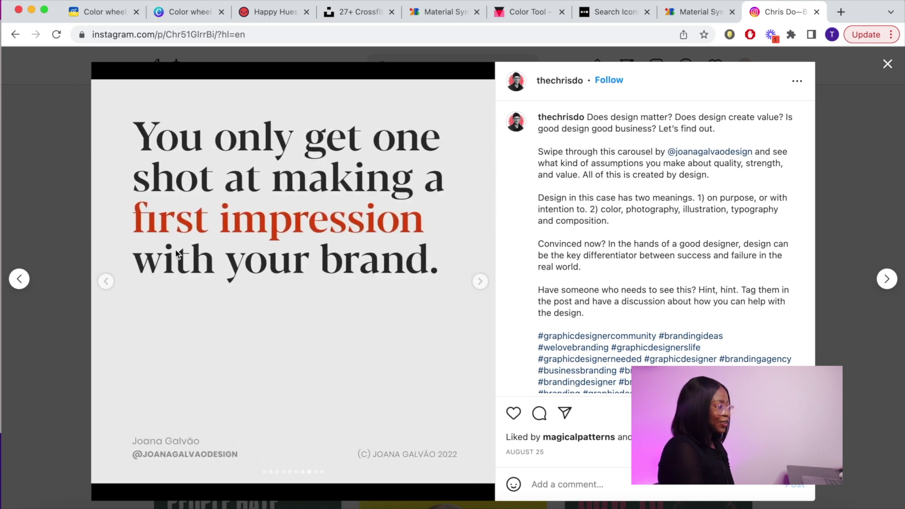
Step: Go back through the coffee comparison to the shampoo comparison slide
{"action": "left_click", "coordinate": [107, 282]}
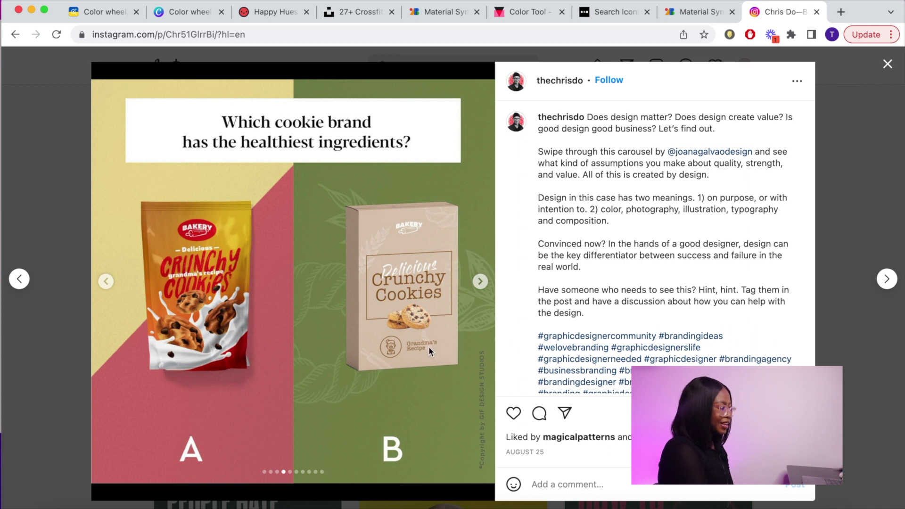
{"action": "left_click", "coordinate": [106, 282]}
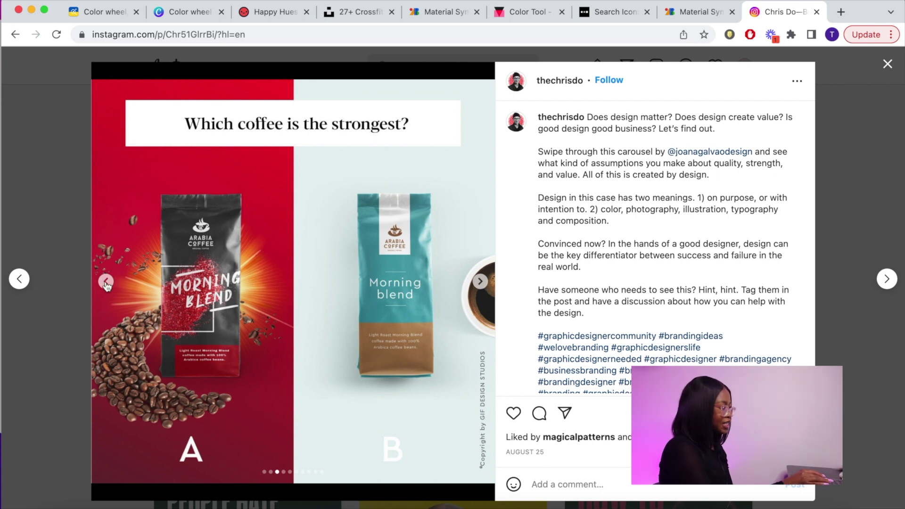
{"action": "left_click", "coordinate": [106, 282]}
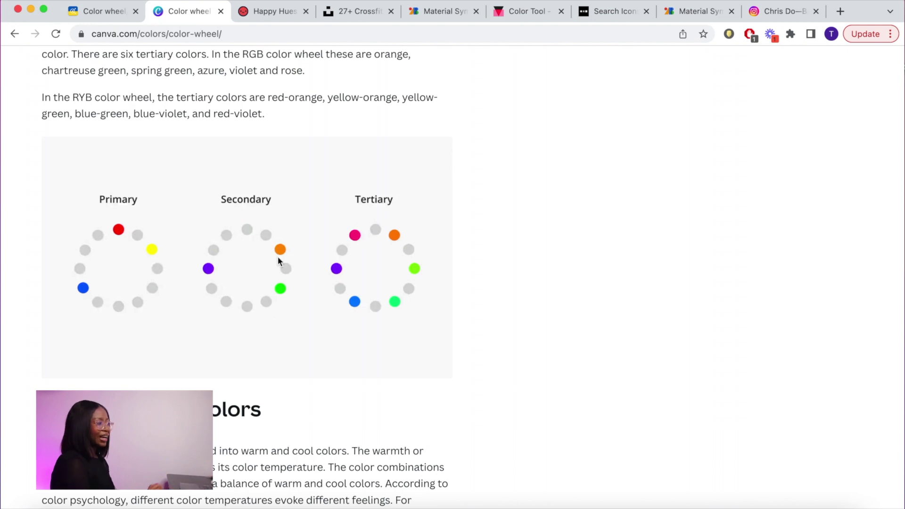
Step: Drag the Adobe Color wheel handles from pink-and-green toward reds and magentas, then apply the Analogous rule
{"action": "key", "text": "ctrl+shift+Tab"}
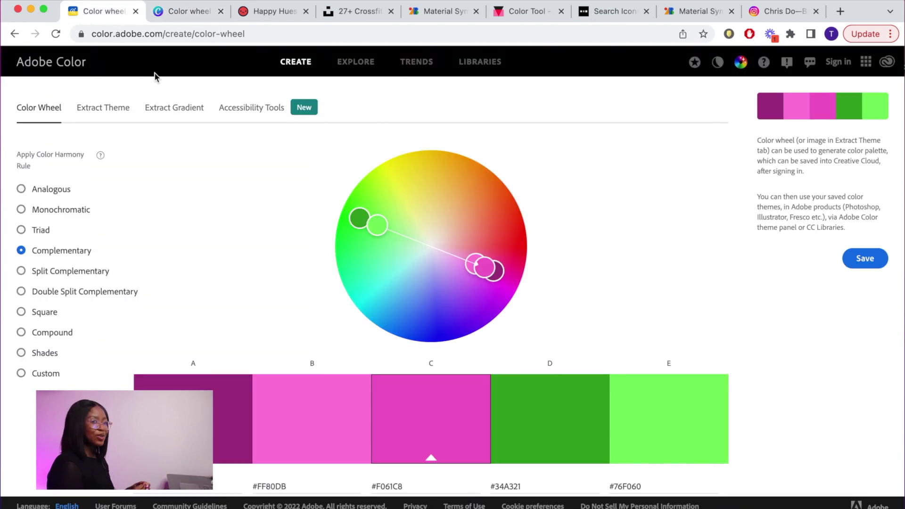
{"action": "left_click_drag", "start_coordinate": [485, 271], "coordinate": [350, 255]}
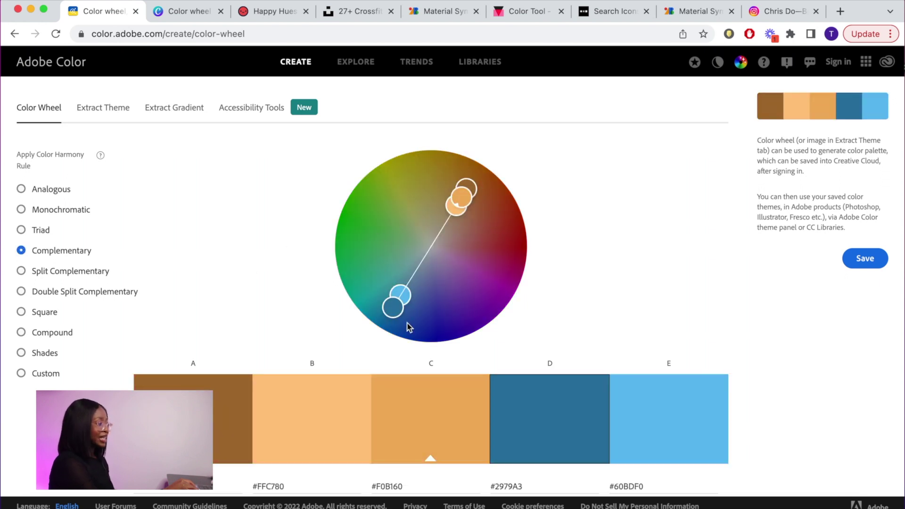
{"action": "left_click_drag", "start_coordinate": [400, 304], "coordinate": [394, 264]}
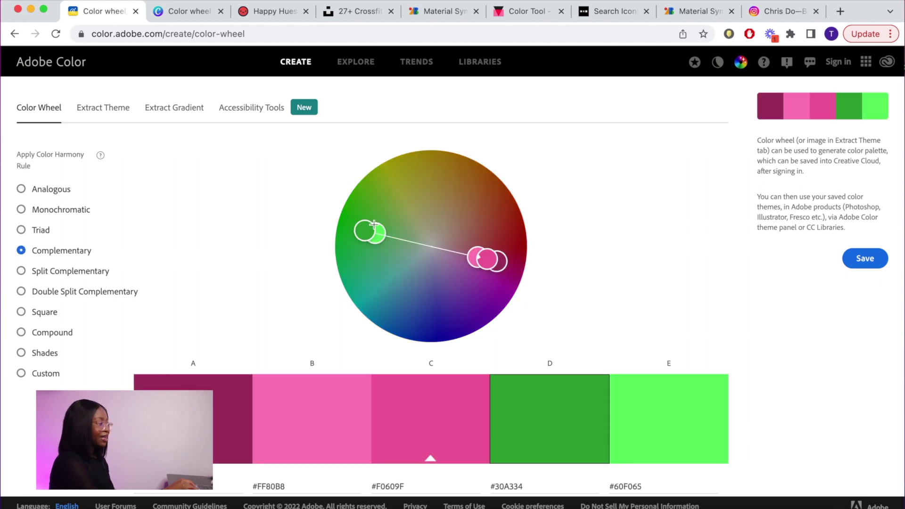
{"action": "left_click_drag", "start_coordinate": [373, 225], "coordinate": [375, 227]}
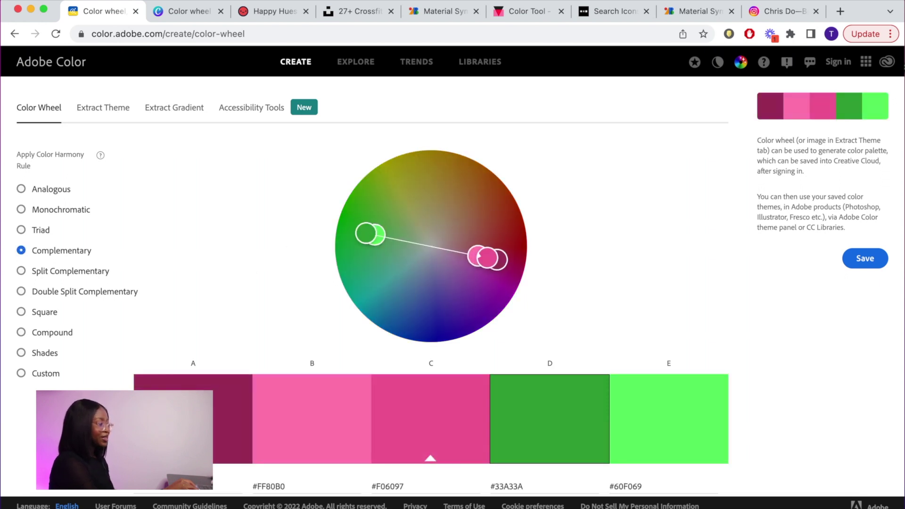
{"action": "left_click", "coordinate": [22, 189]}
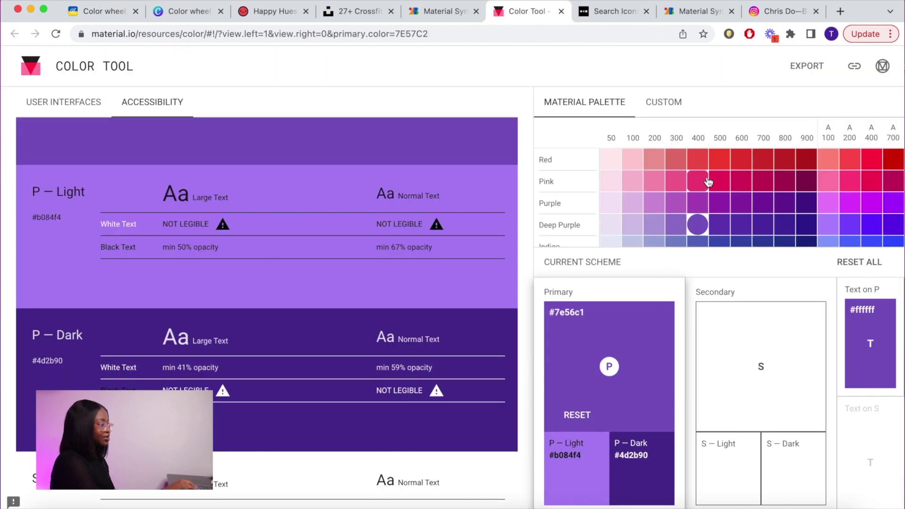
Step: Try pink, red and then Red 300 as the Material primary colour
{"action": "left_click", "coordinate": [698, 181]}
{"action": "left_click", "coordinate": [719, 161]}
{"action": "left_click", "coordinate": [676, 159]}
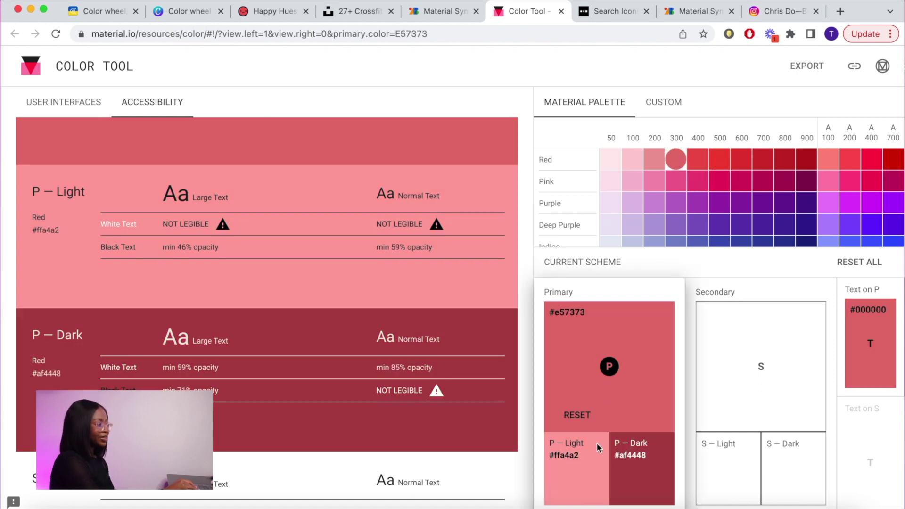
Step: Settle on green #43a047 as the primary after trying Green 800, then go to Happy Hues
{"action": "scroll", "coordinate": [729, 206], "scroll_direction": "down", "scroll_amount": 2}
{"action": "scroll", "coordinate": [729, 205], "scroll_direction": "down", "scroll_amount": 5}
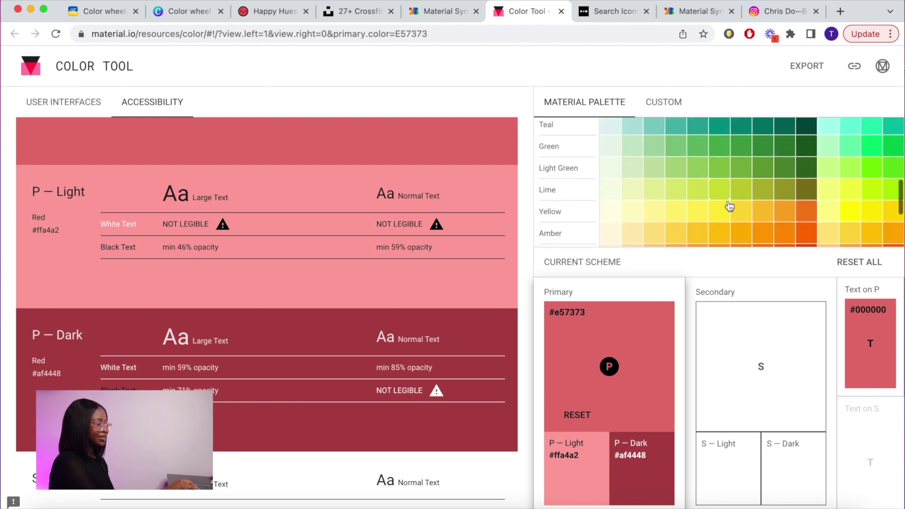
{"action": "scroll", "coordinate": [728, 205], "scroll_direction": "up", "scroll_amount": 2}
{"action": "left_click", "coordinate": [784, 172]}
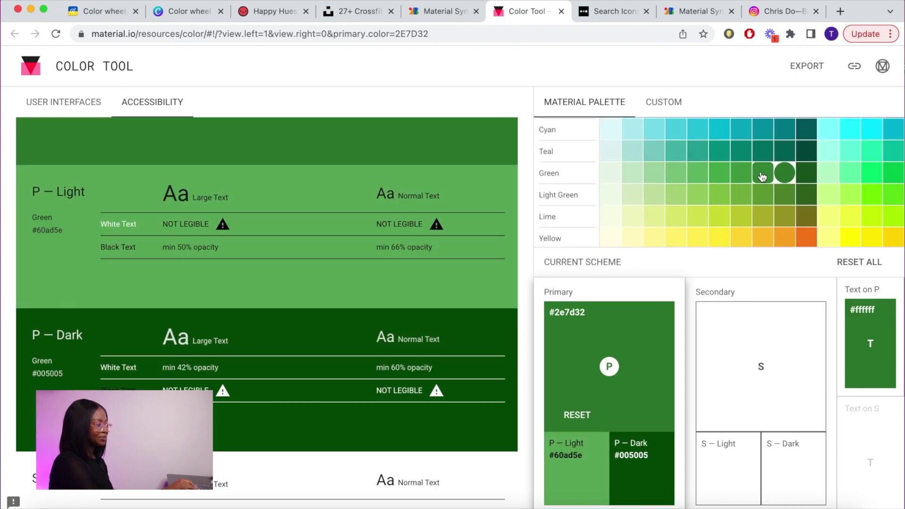
{"action": "left_click", "coordinate": [741, 174]}
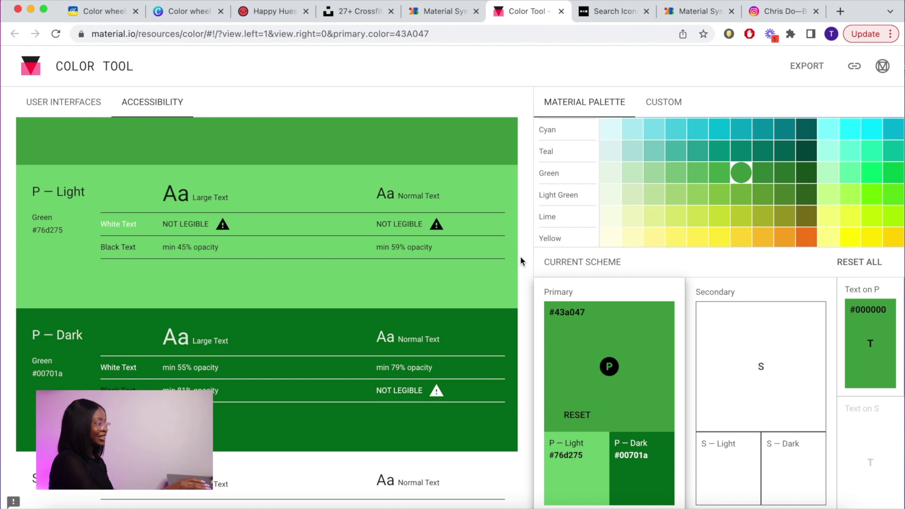
{"action": "left_click", "coordinate": [272, 11]}
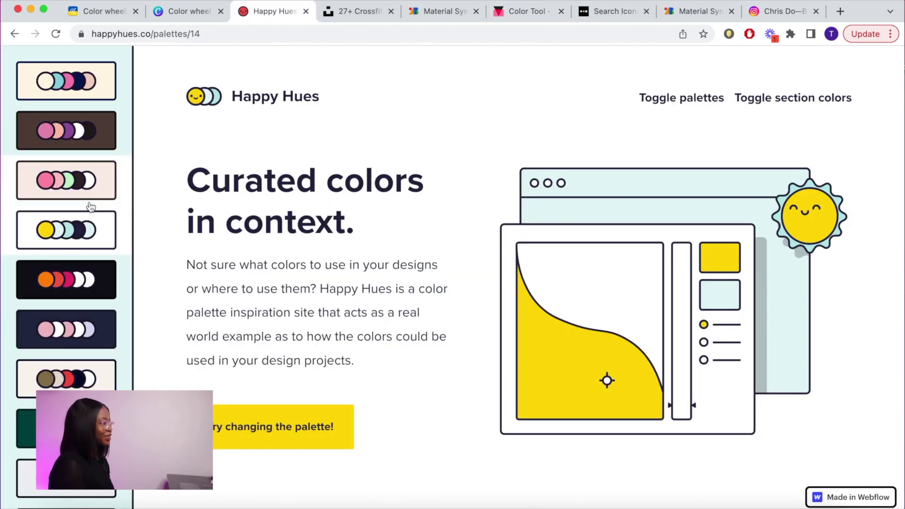
Step: Preview the pink, orange-on-black, navy, dark green, light orange and brown Happy Hues palettes
{"action": "left_click", "coordinate": [85, 188]}
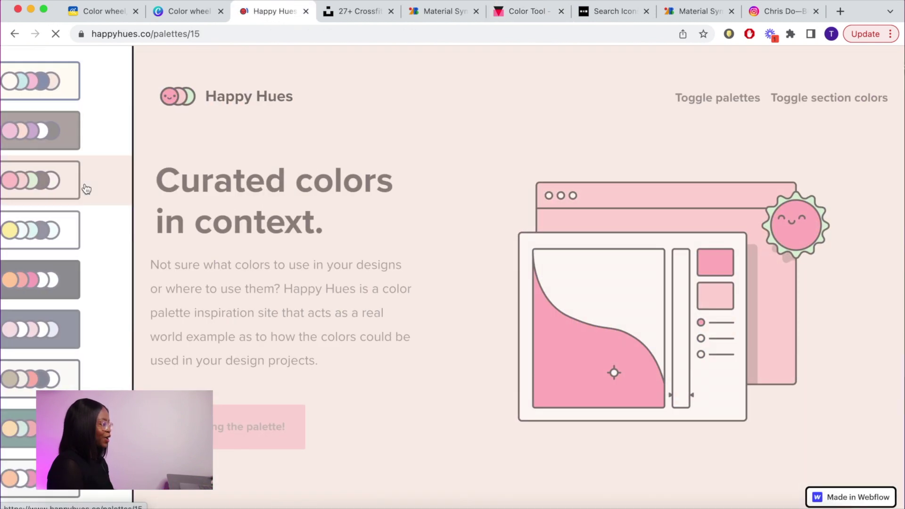
{"action": "left_click", "coordinate": [85, 282]}
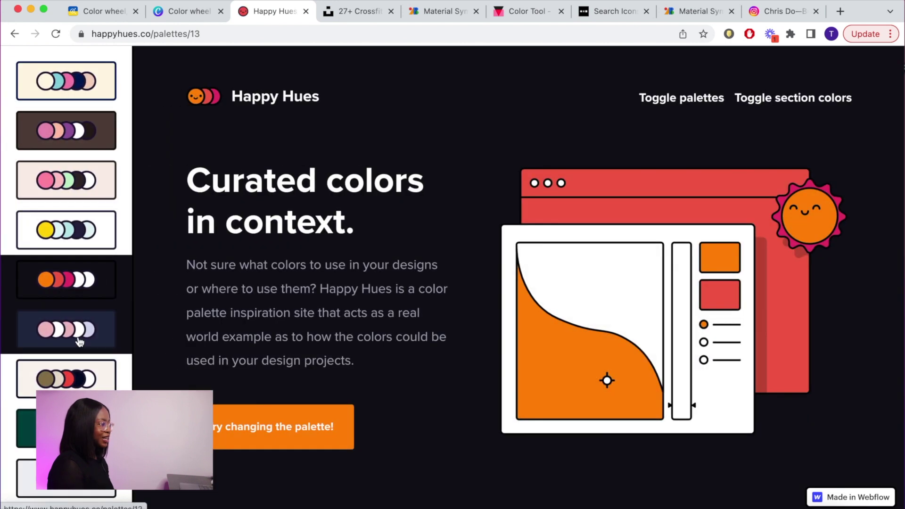
{"action": "left_click", "coordinate": [81, 342]}
{"action": "left_click", "coordinate": [77, 351]}
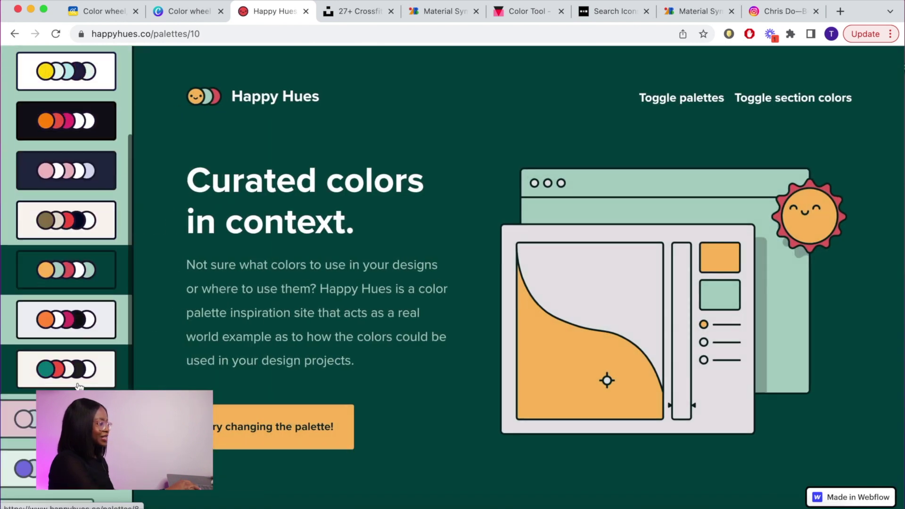
{"action": "left_click", "coordinate": [76, 336]}
{"action": "left_click", "coordinate": [75, 377]}
{"action": "scroll", "coordinate": [75, 256], "scroll_direction": "down", "scroll_amount": 3}
{"action": "scroll", "coordinate": [75, 256], "scroll_direction": "down", "scroll_amount": 3}
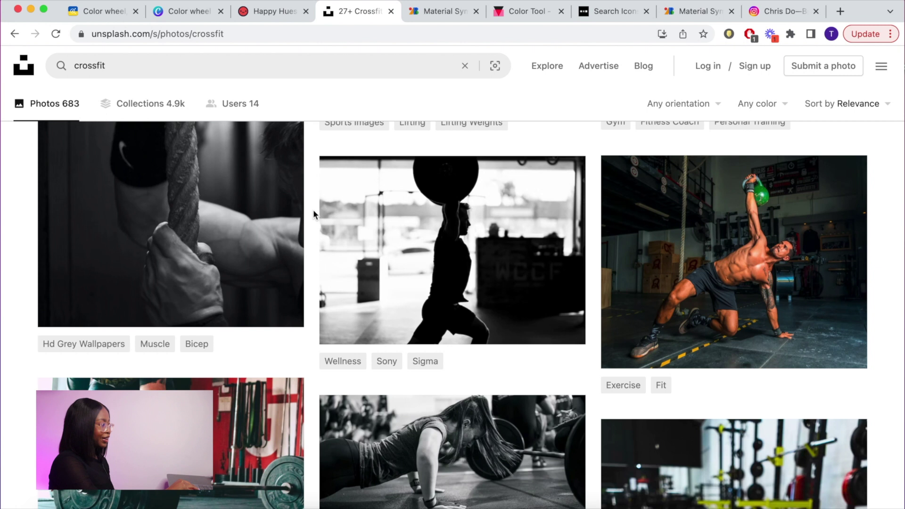
Step: Scroll through the Unsplash crossfit photo results, then switch to the Material Symbols icons page
{"action": "scroll", "coordinate": [313, 210], "scroll_direction": "down", "scroll_amount": 5}
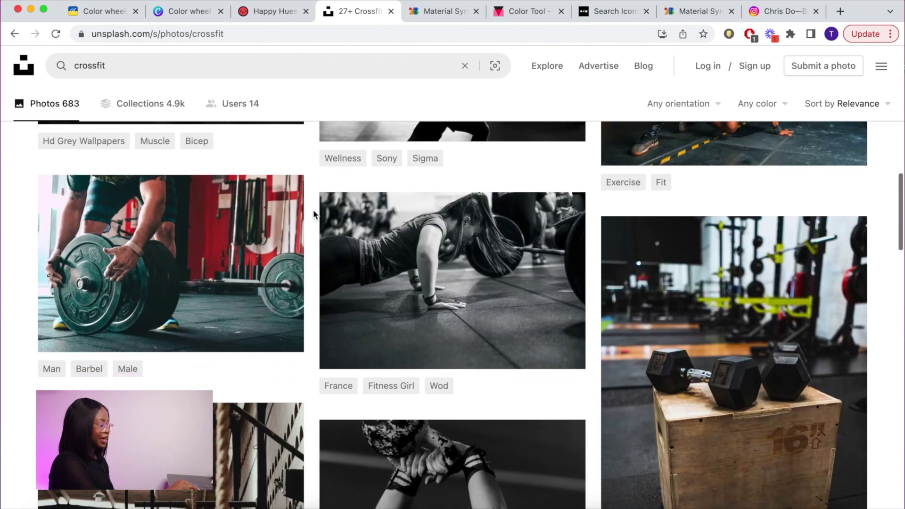
{"action": "scroll", "coordinate": [314, 212], "scroll_direction": "down", "scroll_amount": 2}
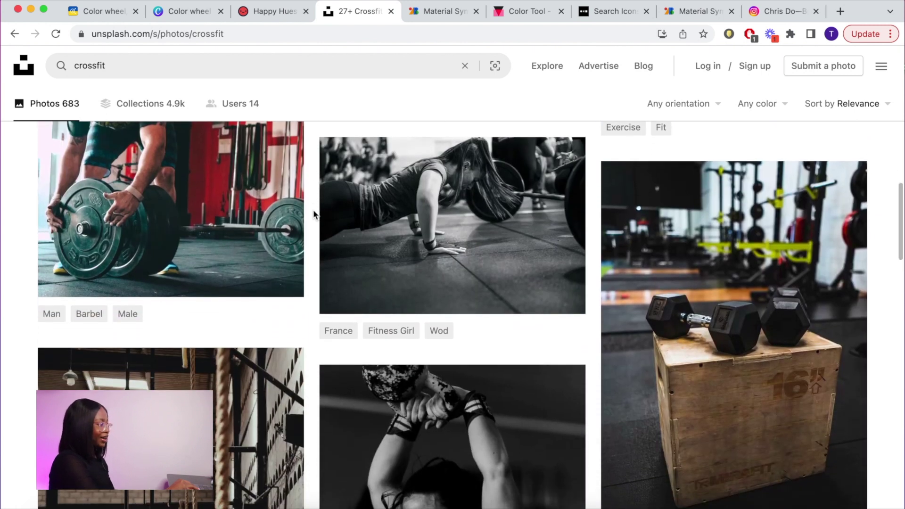
{"action": "scroll", "coordinate": [313, 210], "scroll_direction": "down", "scroll_amount": 5}
{"action": "scroll", "coordinate": [314, 211], "scroll_direction": "down", "scroll_amount": 15}
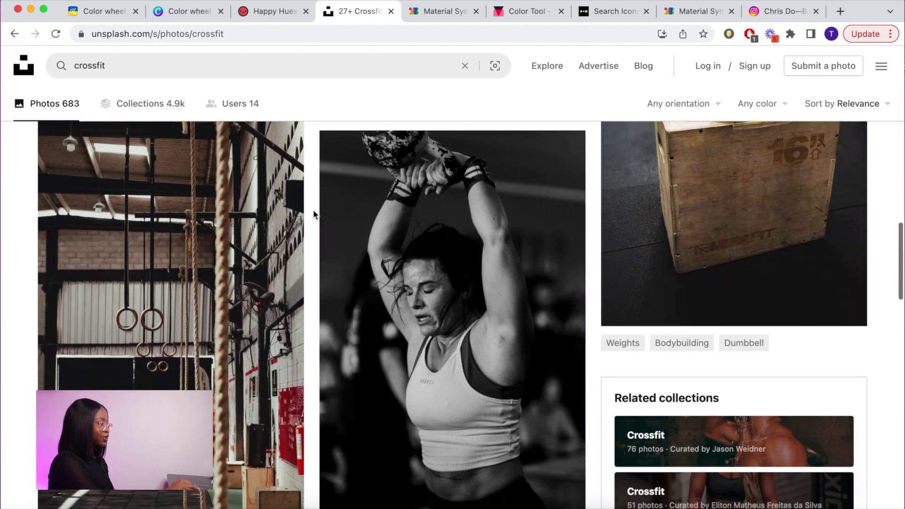
{"action": "scroll", "coordinate": [314, 215], "scroll_direction": "down", "scroll_amount": 2}
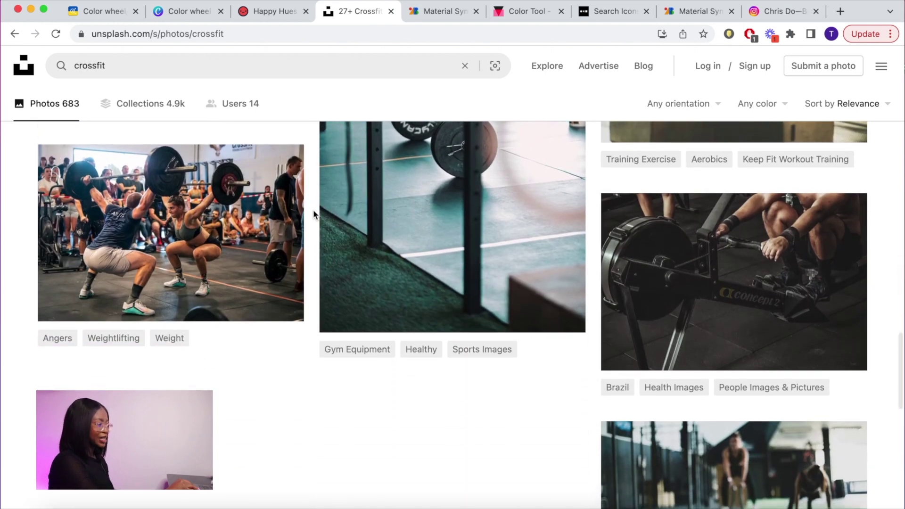
{"action": "scroll", "coordinate": [313, 213], "scroll_direction": "down", "scroll_amount": 10}
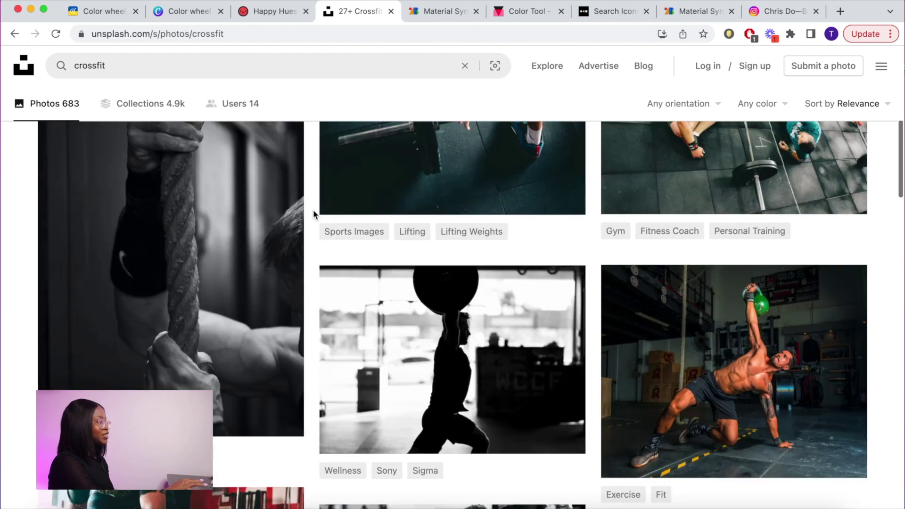
{"action": "scroll", "coordinate": [313, 213], "scroll_direction": "up", "scroll_amount": 20}
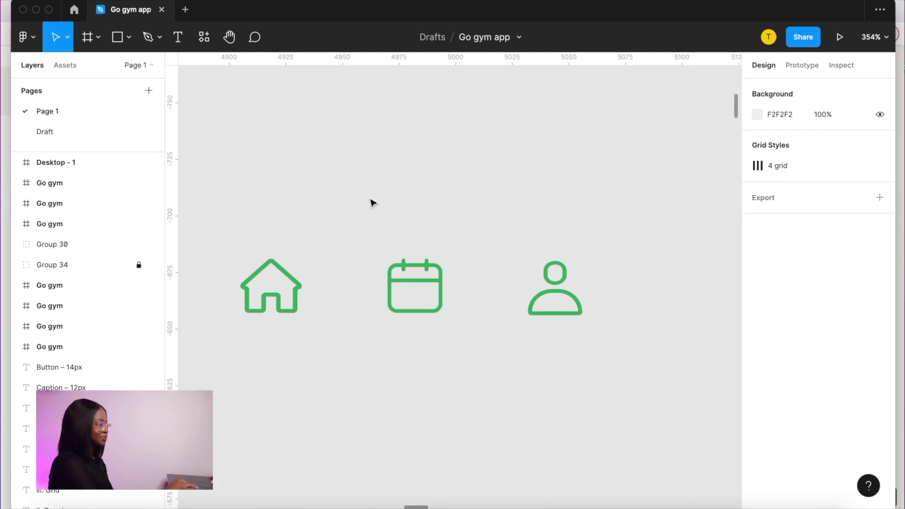
{"action": "scroll", "coordinate": [370, 202], "scroll_direction": "up", "scroll_amount": 2}
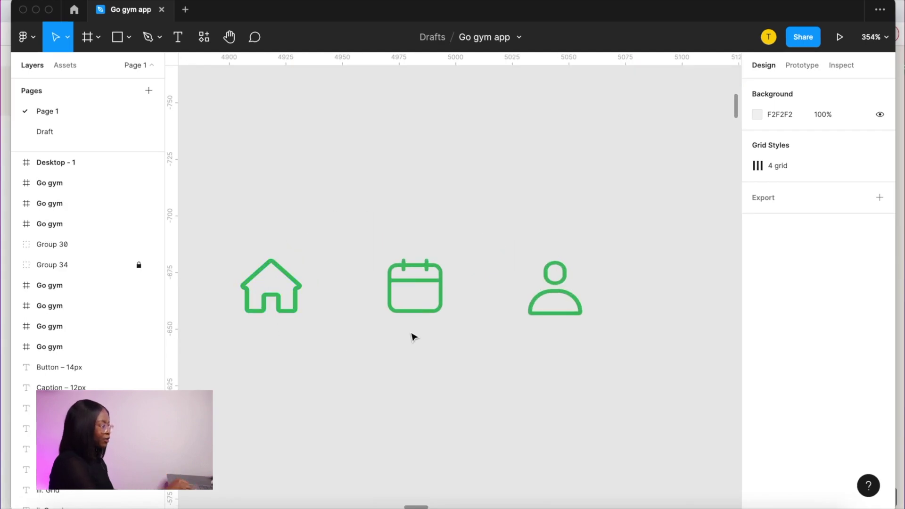
{"action": "key", "text": "super+Tab"}
{"action": "key", "text": "ctrl+Tab"}
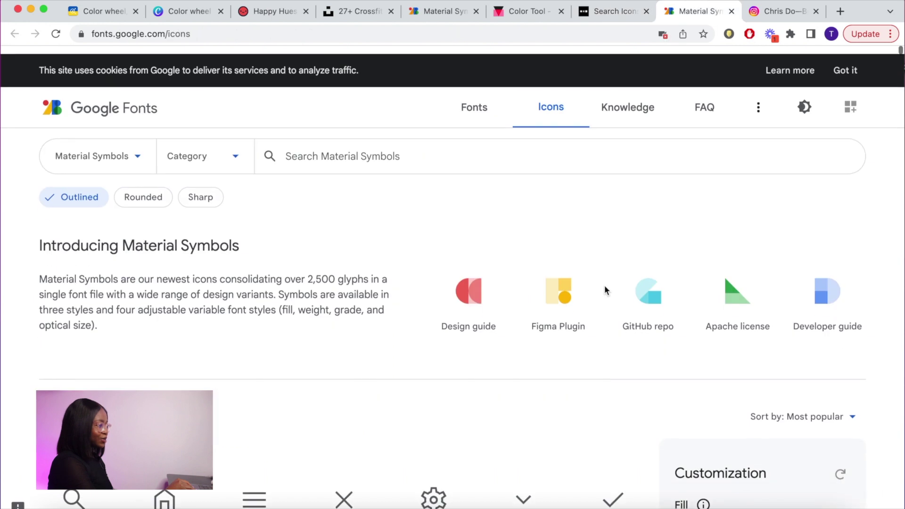
Step: Preview the Material Symbols icons filled at weight 100 using the Fill and Weight sliders
{"action": "scroll", "coordinate": [604, 288], "scroll_direction": "down", "scroll_amount": 5}
{"action": "scroll", "coordinate": [606, 293], "scroll_direction": "down", "scroll_amount": 3}
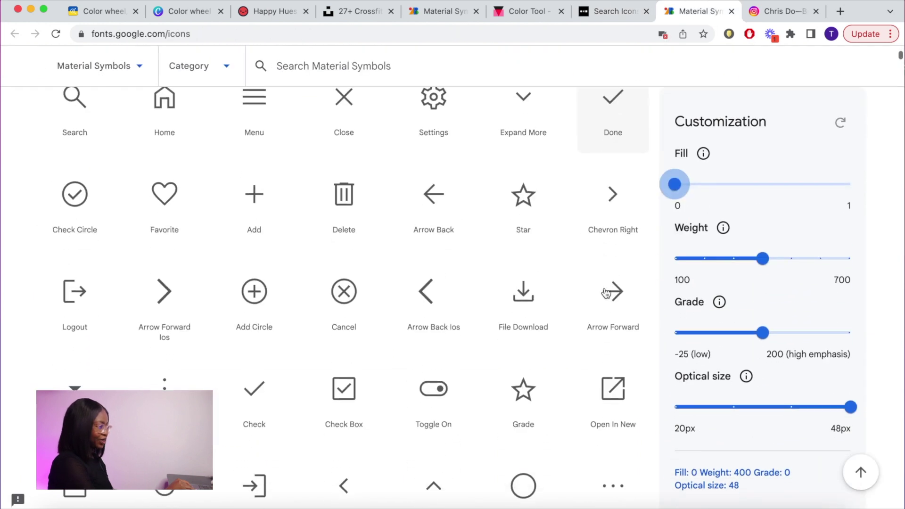
{"action": "scroll", "coordinate": [606, 293], "scroll_direction": "up", "scroll_amount": 1}
{"action": "left_click_drag", "start_coordinate": [775, 266], "coordinate": [687, 261]}
{"action": "left_click_drag", "start_coordinate": [747, 186], "coordinate": [820, 194]}
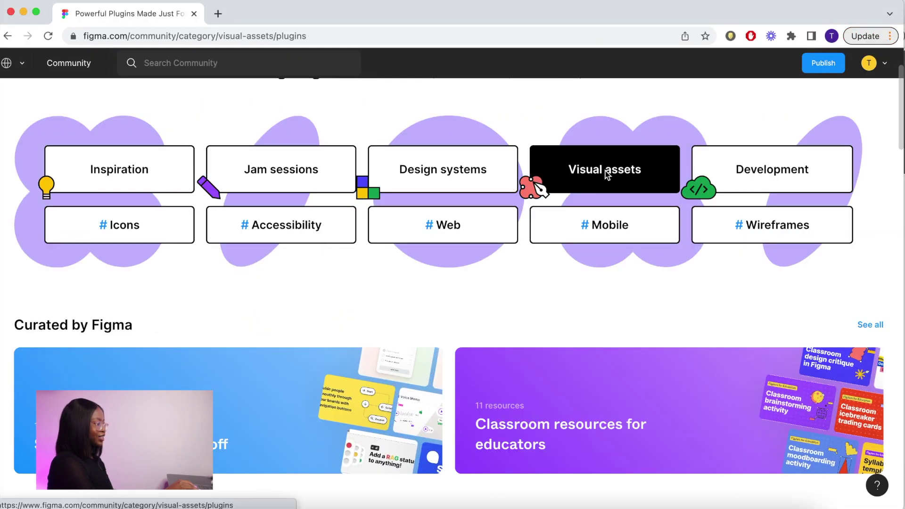
{"action": "left_click", "coordinate": [605, 171]}
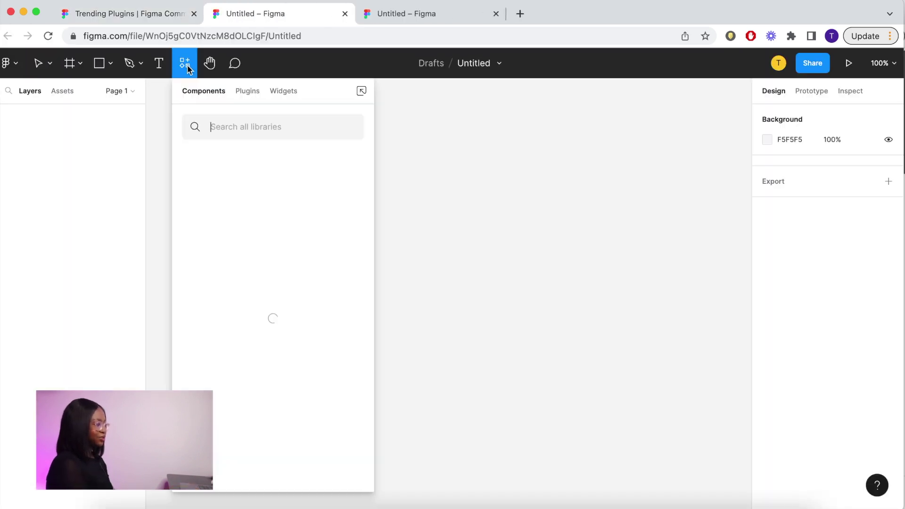
Step: Run Material Design Icons with Outlined style and a chosen colour, and place two Home icons
{"action": "left_click", "coordinate": [248, 92]}
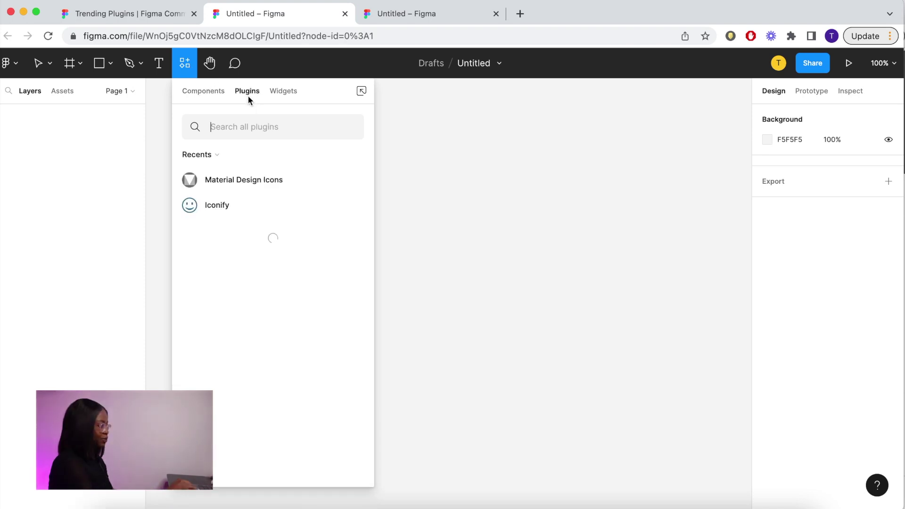
{"action": "left_click", "coordinate": [351, 180]}
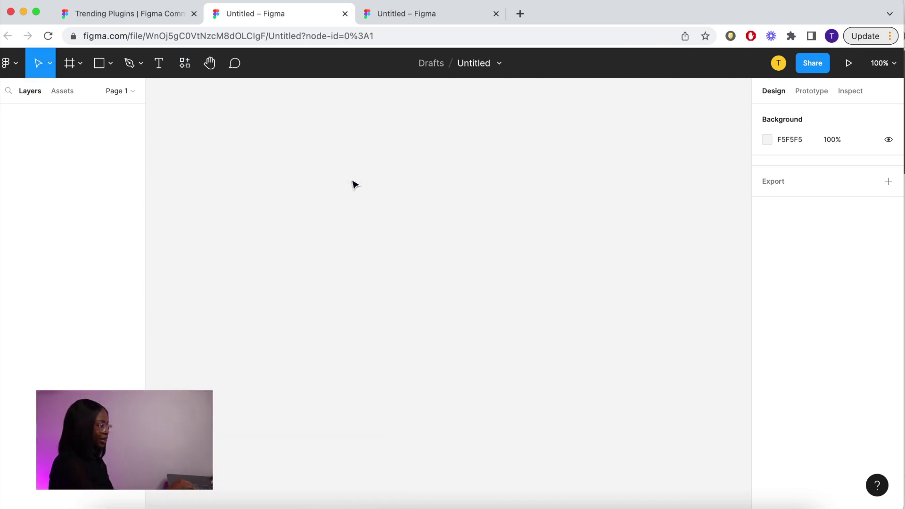
{"action": "left_click", "coordinate": [395, 173]}
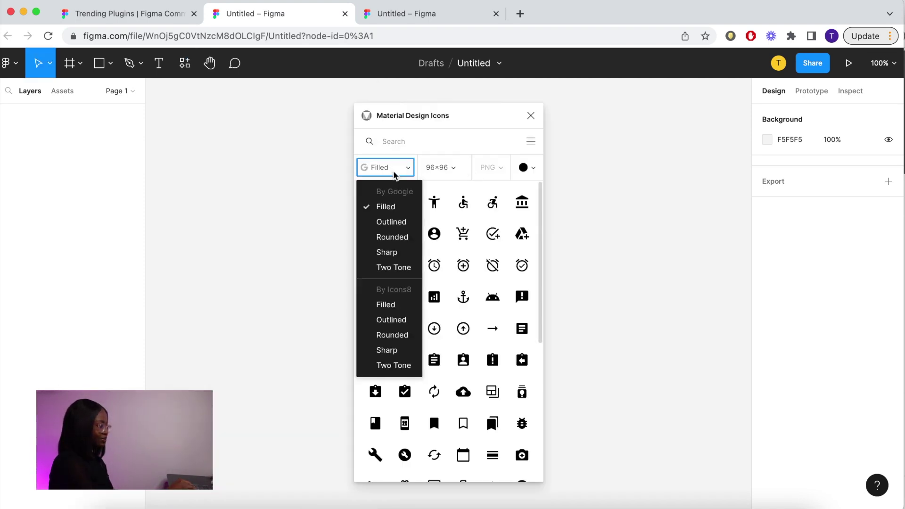
{"action": "left_click", "coordinate": [391, 220]}
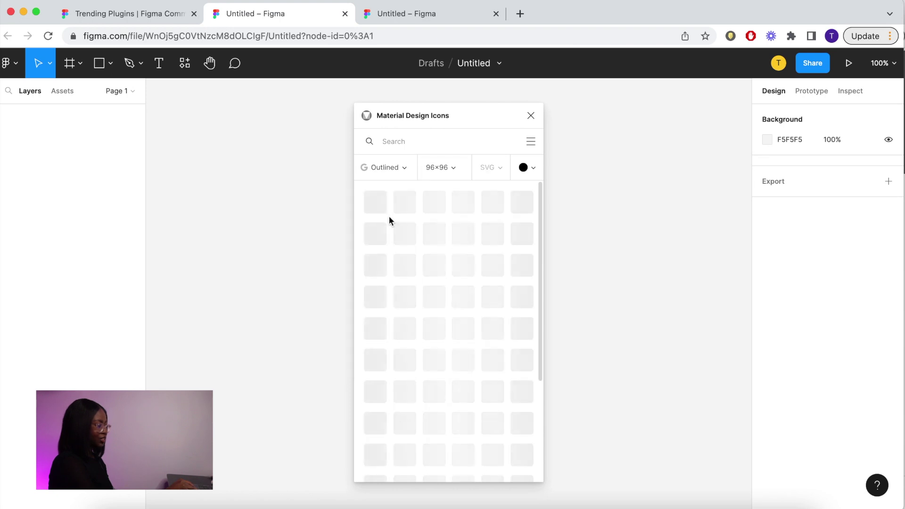
{"action": "left_click", "coordinate": [525, 170]}
{"action": "left_click", "coordinate": [417, 226]}
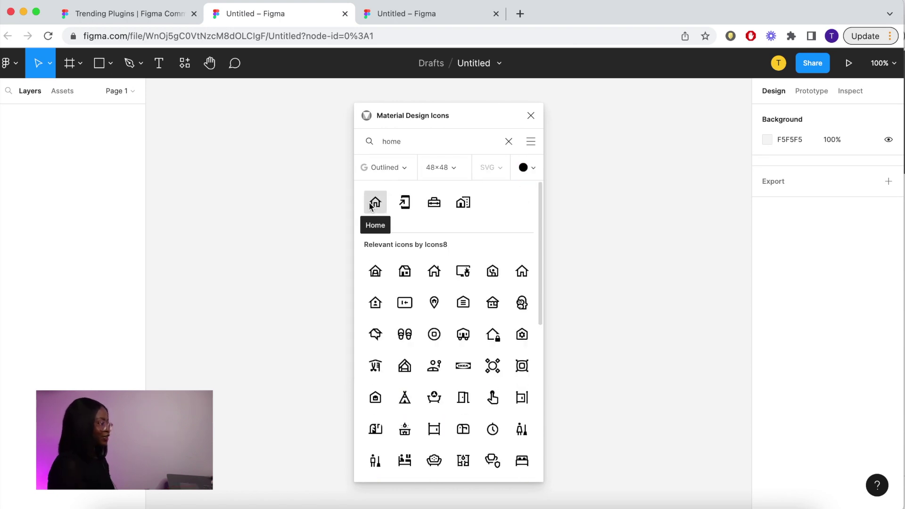
{"action": "left_click_drag", "start_coordinate": [377, 203], "coordinate": [287, 202]}
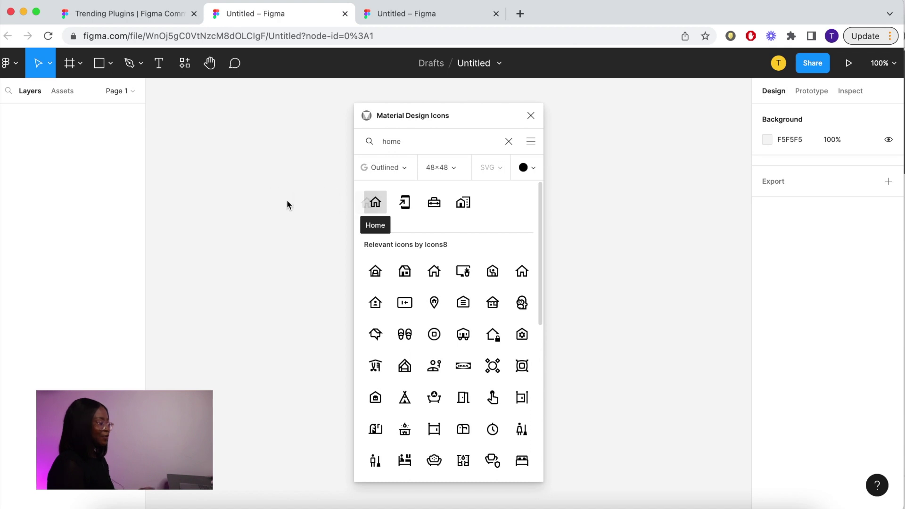
{"action": "left_click", "coordinate": [376, 207]}
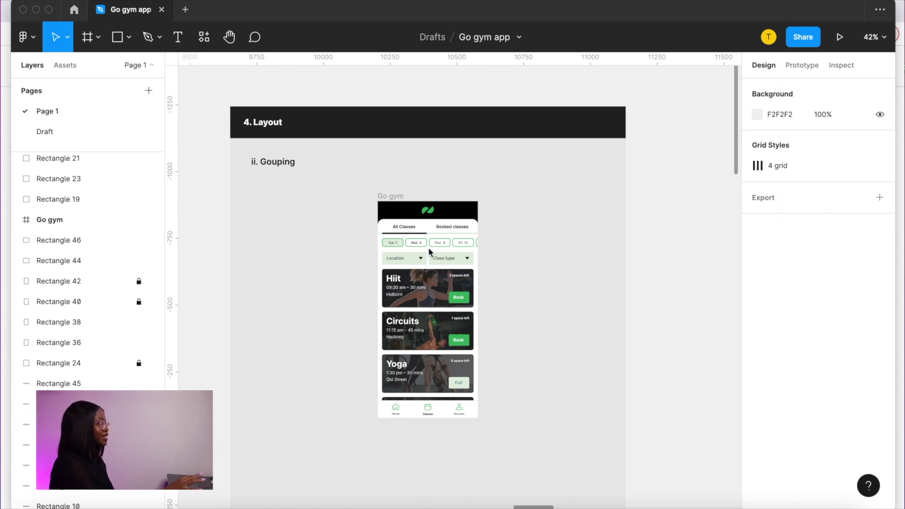
Step: Scroll the Layout board from the Hierarchy and Grouping examples to the 'iii. Grid' section
{"action": "scroll", "coordinate": [429, 250], "scroll_direction": "up", "scroll_amount": 5}
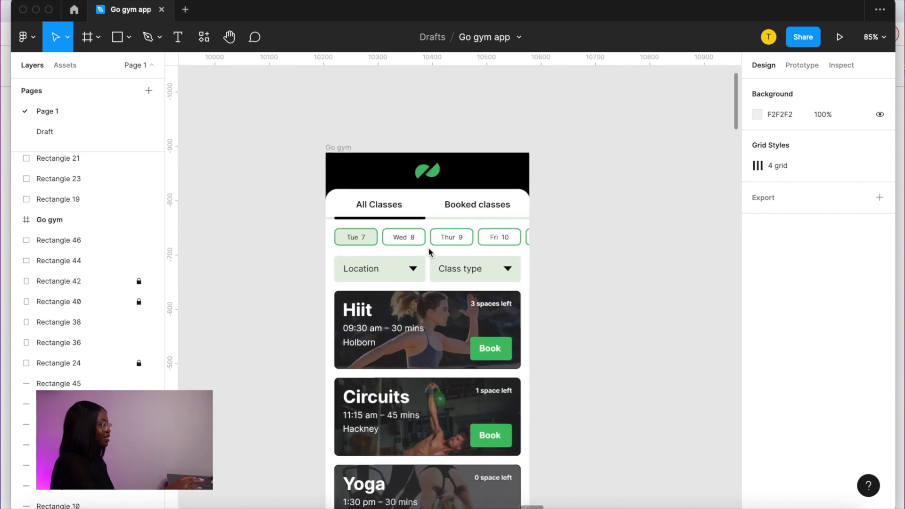
{"action": "scroll", "coordinate": [428, 247], "scroll_direction": "down", "scroll_amount": 3}
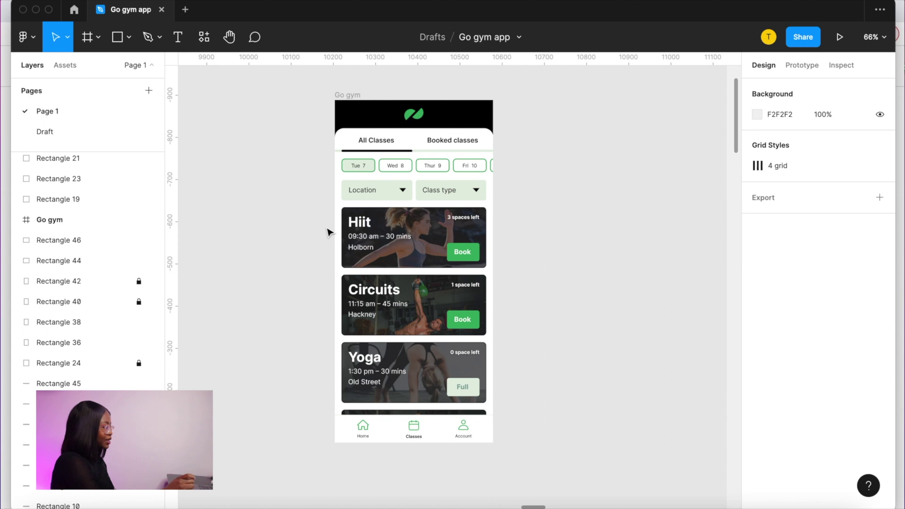
{"action": "scroll", "coordinate": [328, 232], "scroll_direction": "up", "scroll_amount": 2}
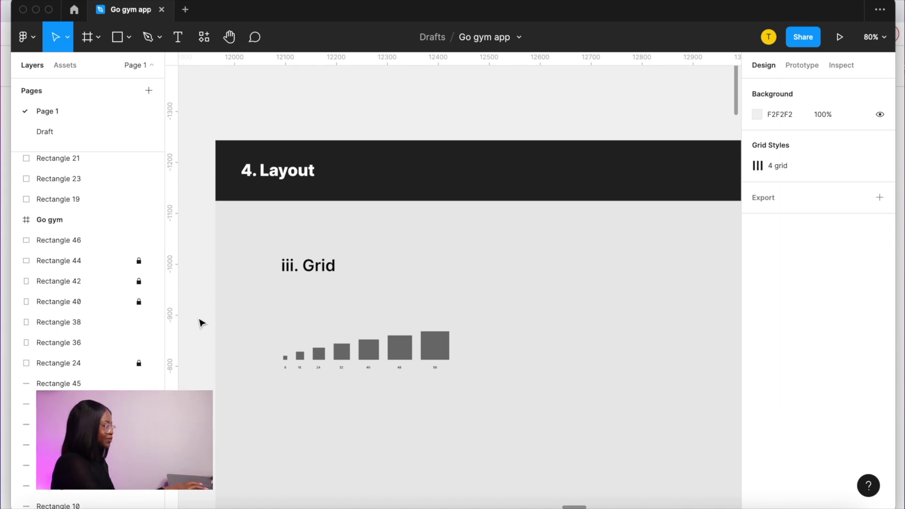
Step: Zoom into the 8-to-56 spacing squares, then out to the Go gym and Desktop - 1 frames
{"action": "scroll", "coordinate": [251, 370], "scroll_direction": "up", "scroll_amount": 5}
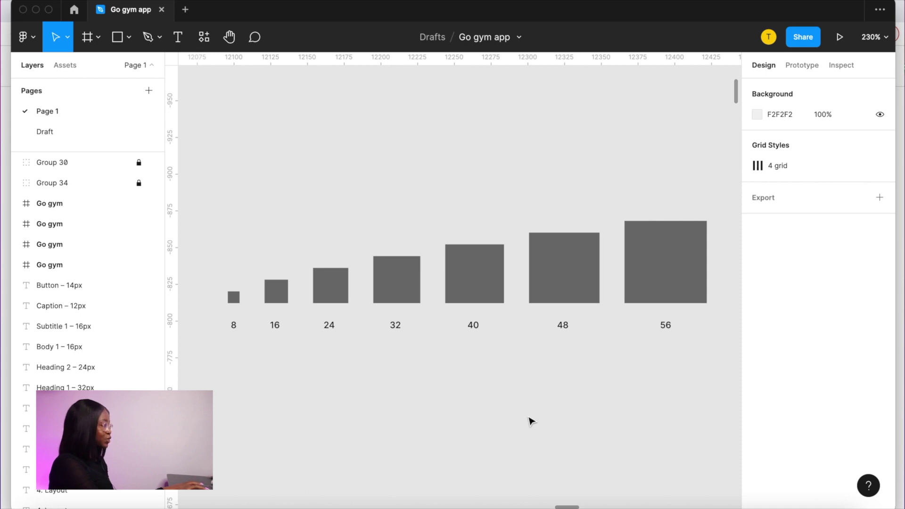
{"action": "scroll", "coordinate": [531, 421], "scroll_direction": "down", "scroll_amount": 5}
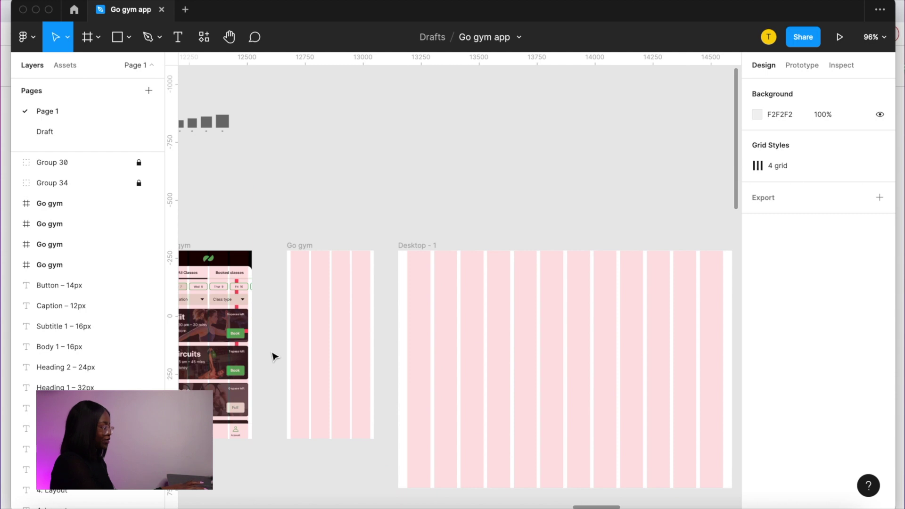
Step: Select the Go gym mobile frame and zoom to fit it
{"action": "left_click", "coordinate": [293, 357]}
{"action": "key", "text": "shift+2"}
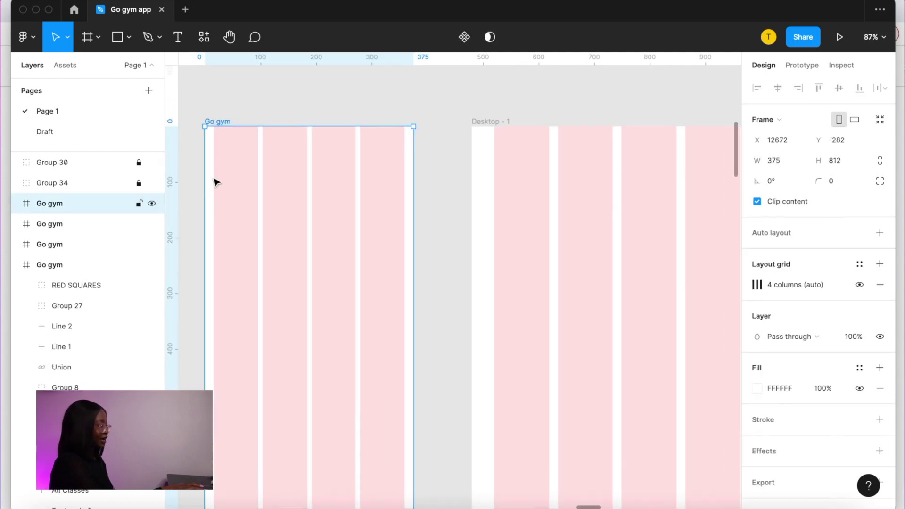
{"action": "scroll", "coordinate": [204, 186], "scroll_direction": "up", "scroll_amount": 5}
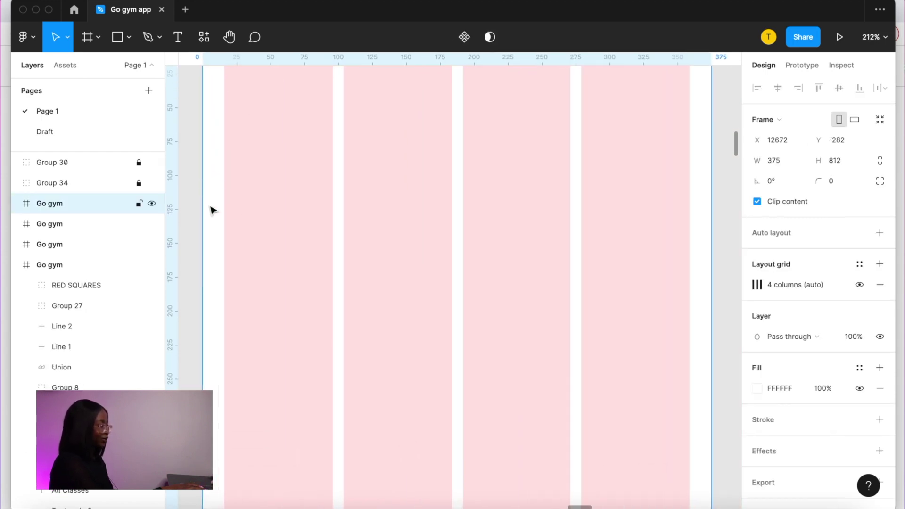
{"action": "scroll", "coordinate": [212, 207], "scroll_direction": "down", "scroll_amount": 4}
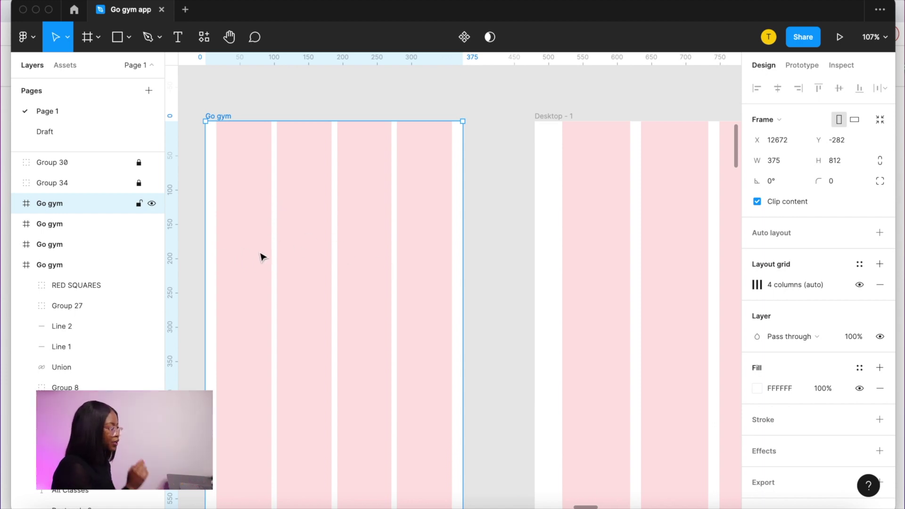
{"action": "scroll", "coordinate": [252, 273], "scroll_direction": "up", "scroll_amount": 4}
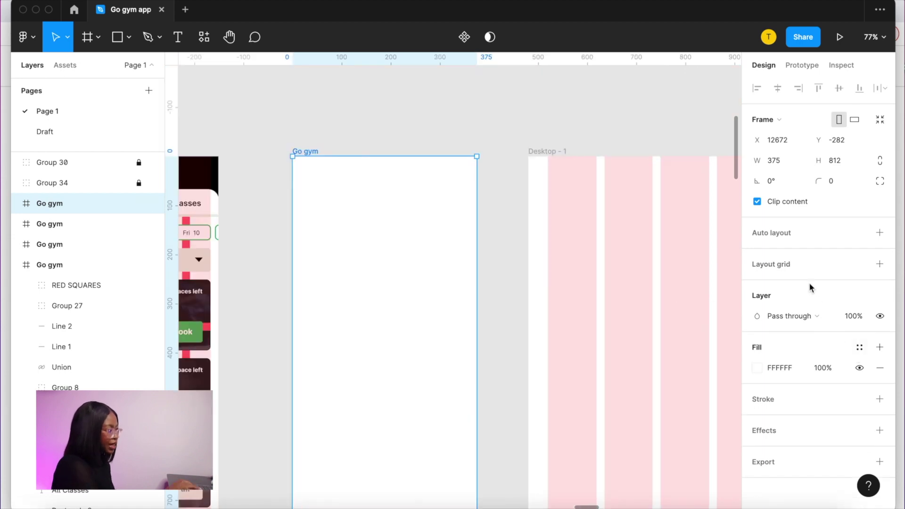
Step: Add a 4-column layout grid to the frame with gutter 8 and margin 16
{"action": "left_click", "coordinate": [880, 264]}
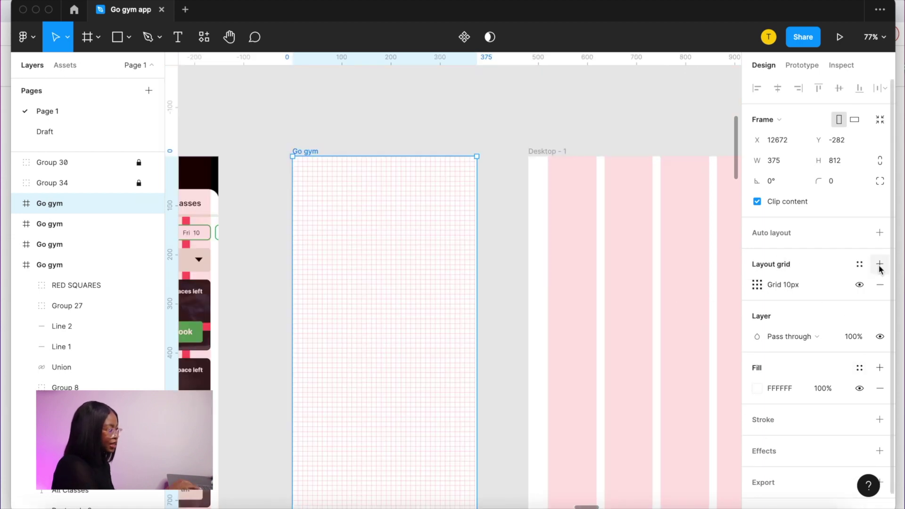
{"action": "left_click", "coordinate": [757, 285]}
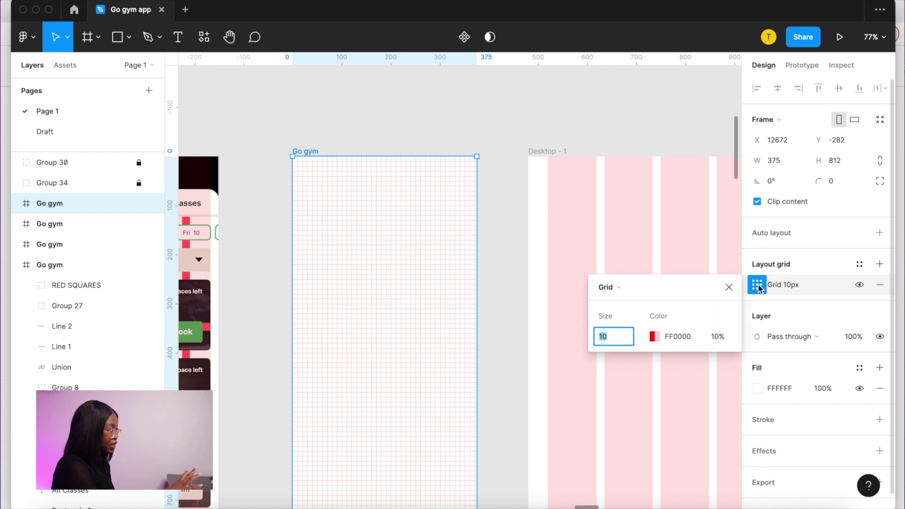
{"action": "left_click", "coordinate": [627, 291]}
{"action": "left_click", "coordinate": [643, 298]}
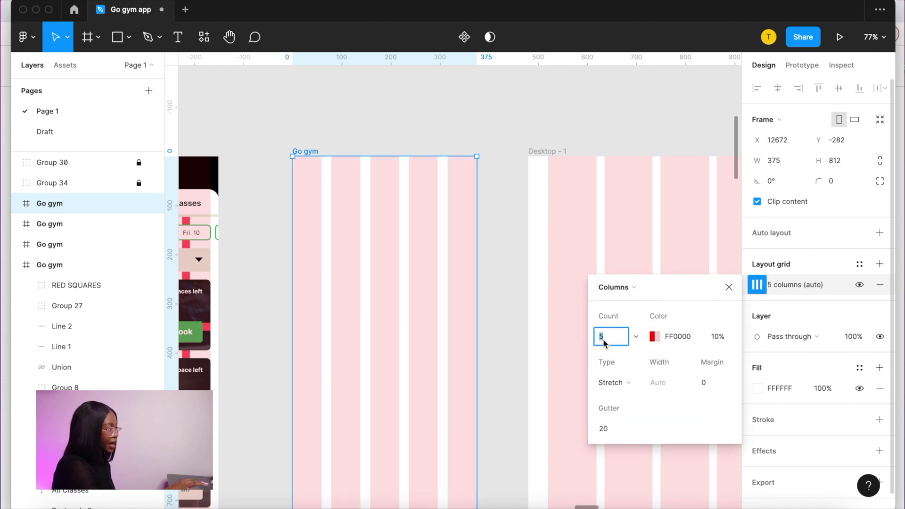
{"action": "type", "text": "4"}
{"action": "left_click", "coordinate": [601, 430]}
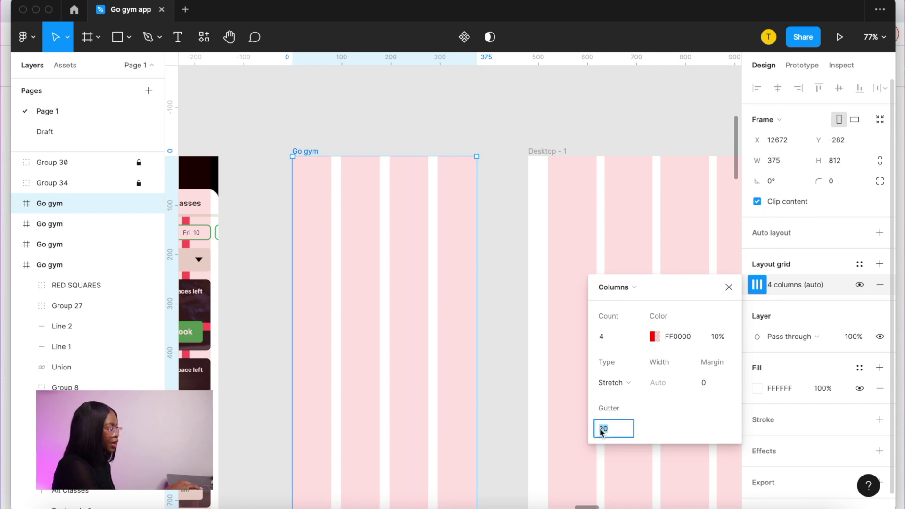
{"action": "type", "text": "8"}
{"action": "left_click", "coordinate": [703, 382]}
{"action": "type", "text": "16"}
{"action": "key", "text": "Return"}
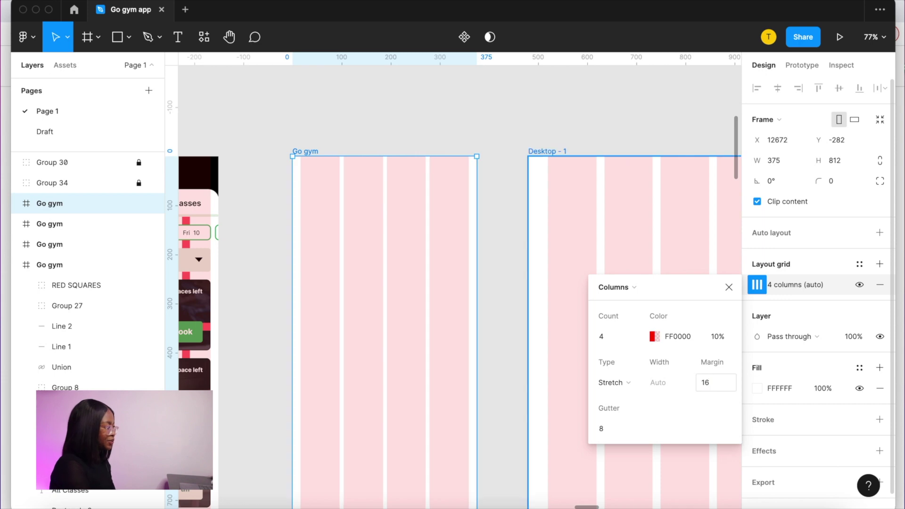
{"action": "left_click", "coordinate": [446, 146]}
Step: Pan and zoom around the Go gym screen to check how cards and buttons line up with the columns
{"action": "scroll", "coordinate": [424, 155], "scroll_direction": "left", "scroll_amount": 5}
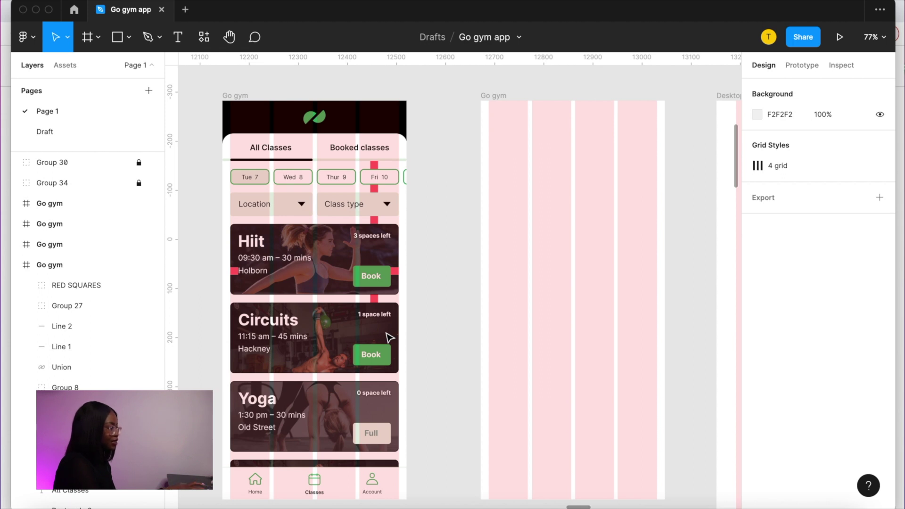
{"action": "scroll", "coordinate": [389, 337], "scroll_direction": "up", "scroll_amount": 5}
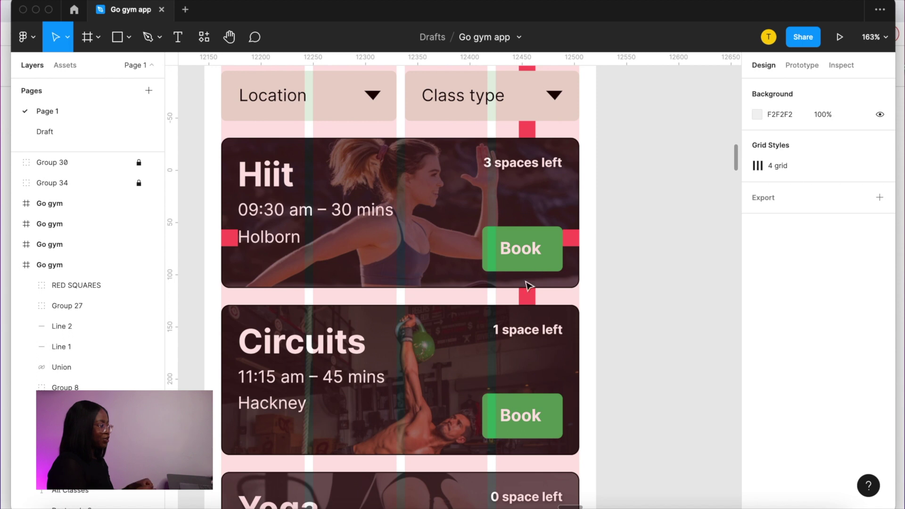
{"action": "scroll", "coordinate": [472, 157], "scroll_direction": "down", "scroll_amount": 3}
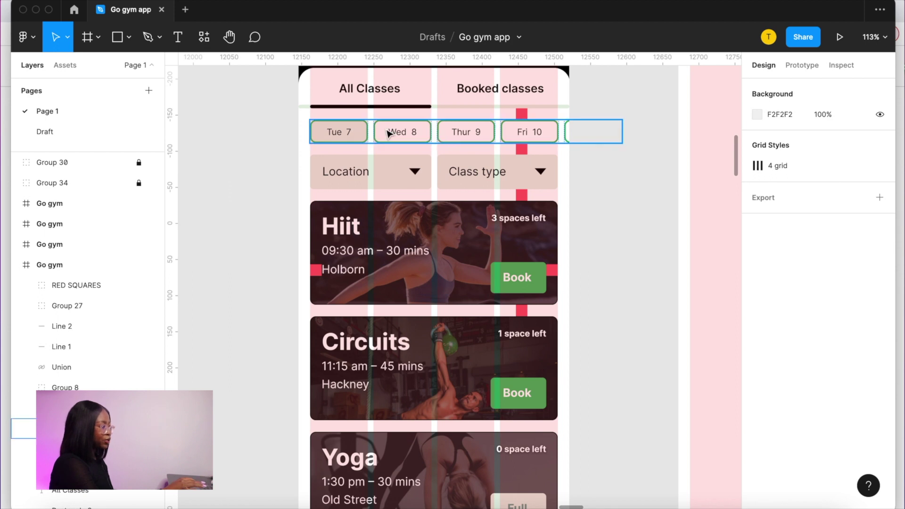
{"action": "scroll", "coordinate": [525, 198], "scroll_direction": "up", "scroll_amount": 2}
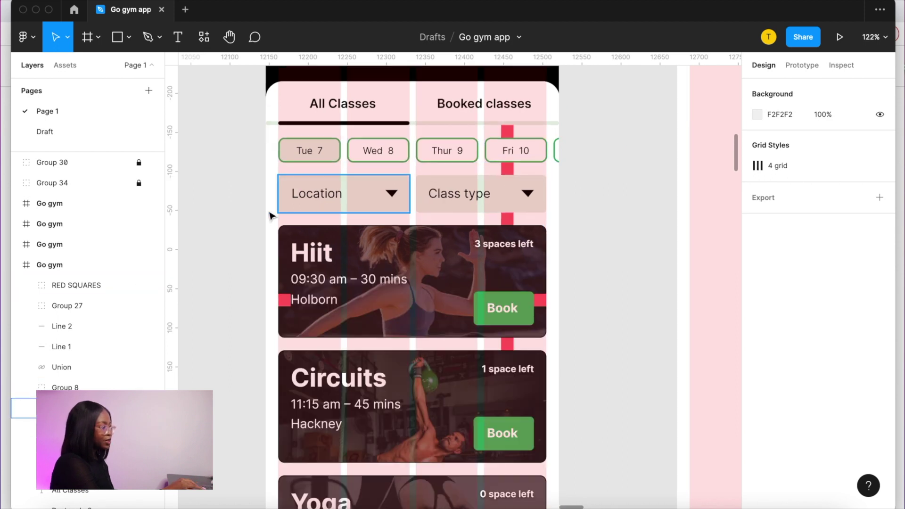
{"action": "scroll", "coordinate": [231, 216], "scroll_direction": "down", "scroll_amount": 5}
{"action": "scroll", "coordinate": [231, 216], "scroll_direction": "up", "scroll_amount": 4}
{"action": "scroll", "coordinate": [231, 216], "scroll_direction": "down", "scroll_amount": 3}
{"action": "scroll", "coordinate": [231, 215], "scroll_direction": "up", "scroll_amount": 5}
{"action": "scroll", "coordinate": [231, 216], "scroll_direction": "up", "scroll_amount": 1}
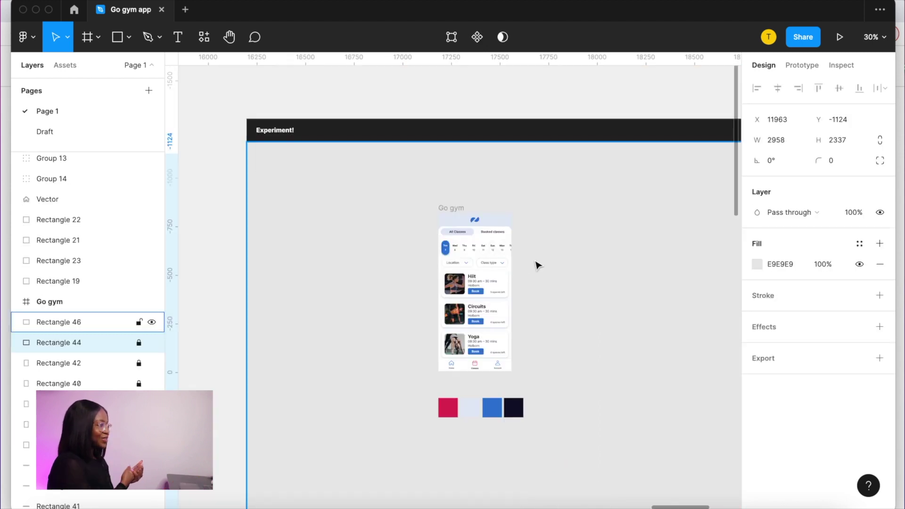
{"action": "scroll", "coordinate": [538, 266], "scroll_direction": "up", "scroll_amount": 2}
Step: Select the Experiment board and zoom to 59% on the blue Go gym screen and colour swatches
{"action": "left_click", "coordinate": [537, 265]}
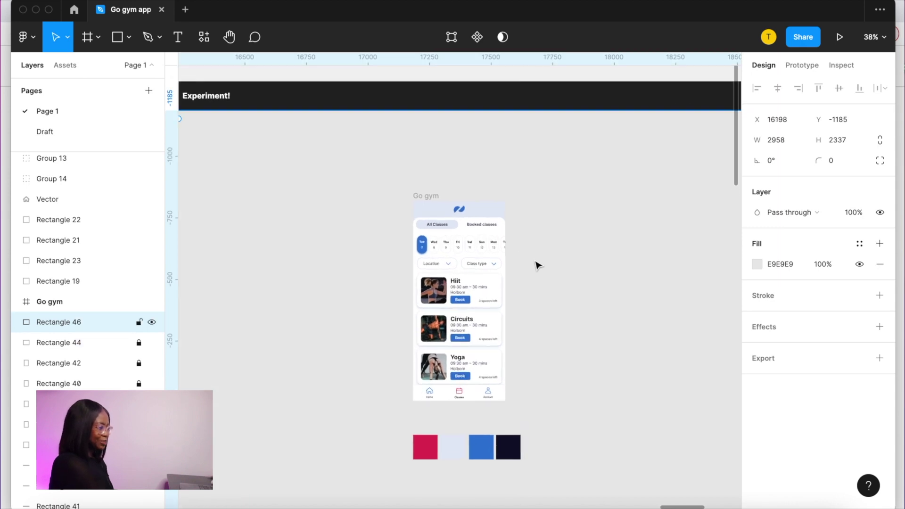
{"action": "scroll", "coordinate": [537, 265], "scroll_direction": "down", "scroll_amount": 2}
{"action": "scroll", "coordinate": [536, 264], "scroll_direction": "up", "scroll_amount": 2}
{"action": "scroll", "coordinate": [467, 378], "scroll_direction": "up", "scroll_amount": 2}
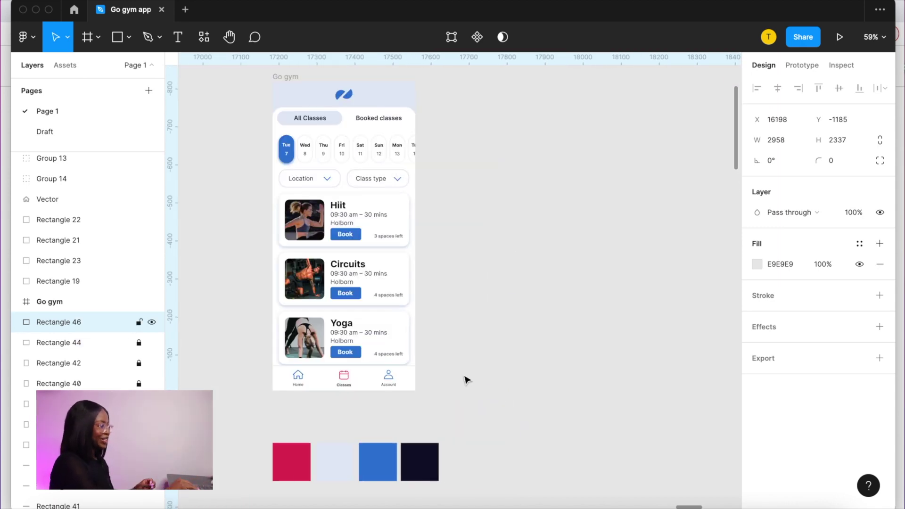